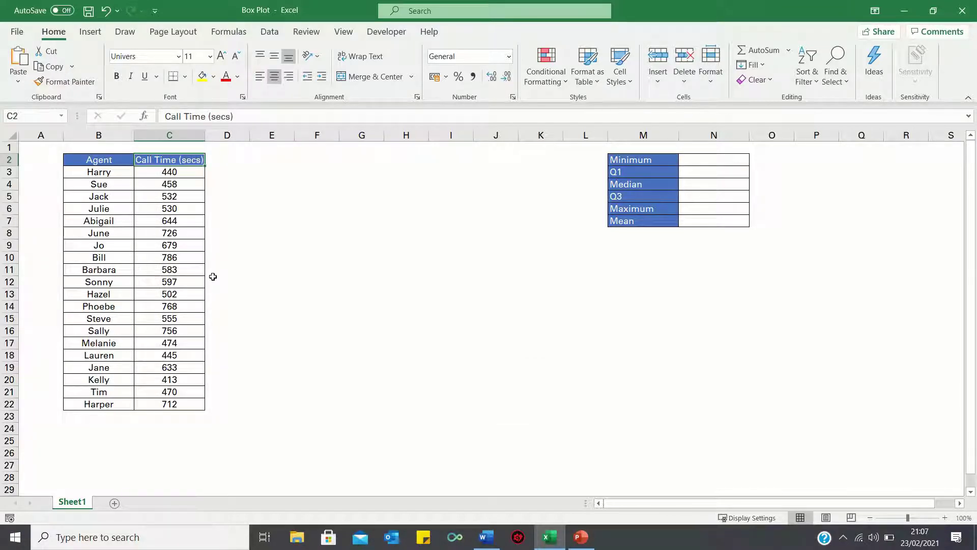
- Select the call times in column C down to C22 and insert a Box and Whisker chart
key("ctrl+shift+Down")
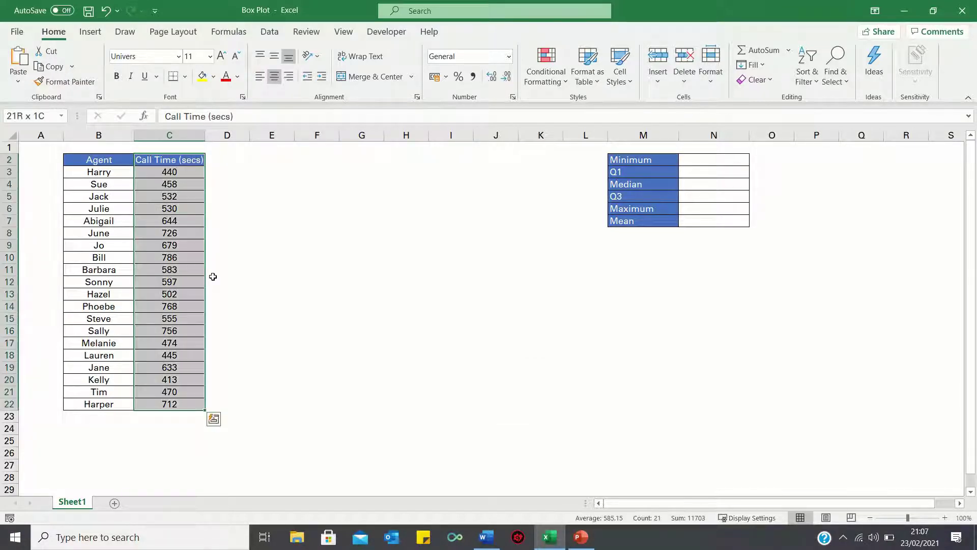
left_click(91, 33)
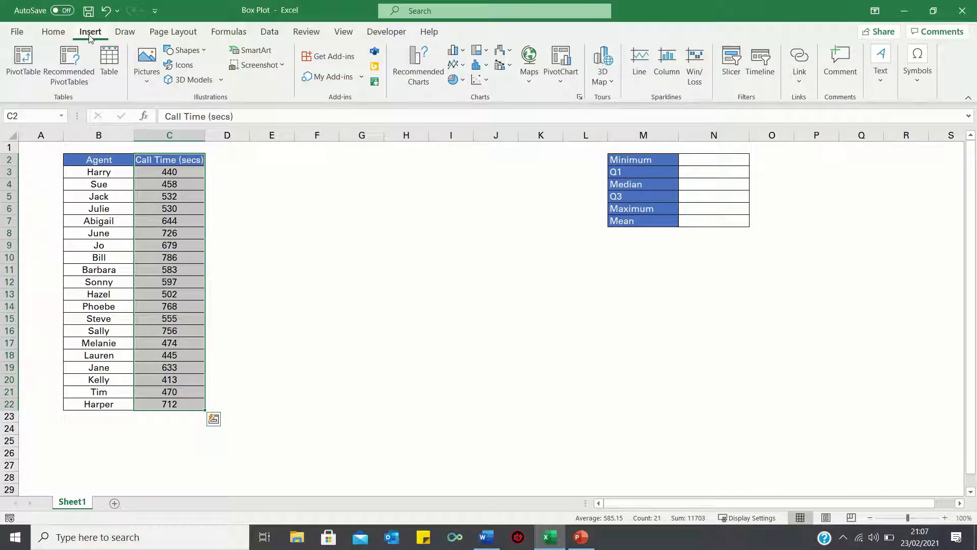
left_click(484, 71)
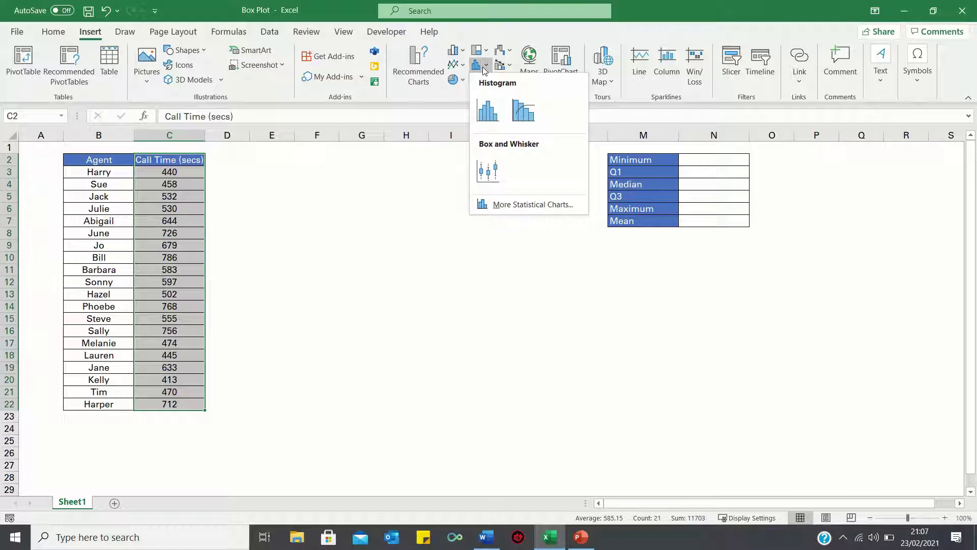
left_click(488, 171)
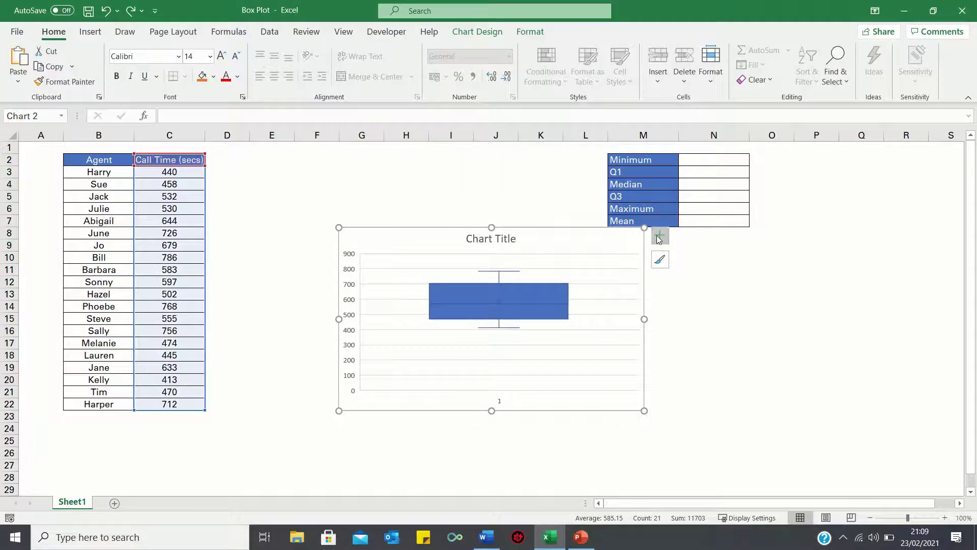
- Remove the chart title and turn on data labels showing 786, 703.75, 569, 471 and 413
left_click(660, 235)
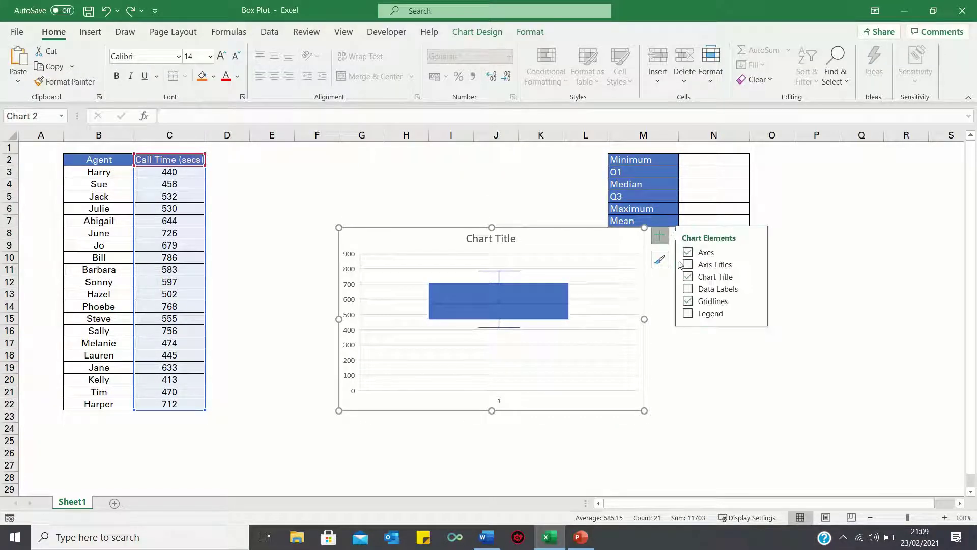
left_click(688, 276)
left_click(688, 289)
- Delete the horizontal axis and move the chart beside the table, enlarged down to about row 22
right_click(499, 402)
left_click(541, 243)
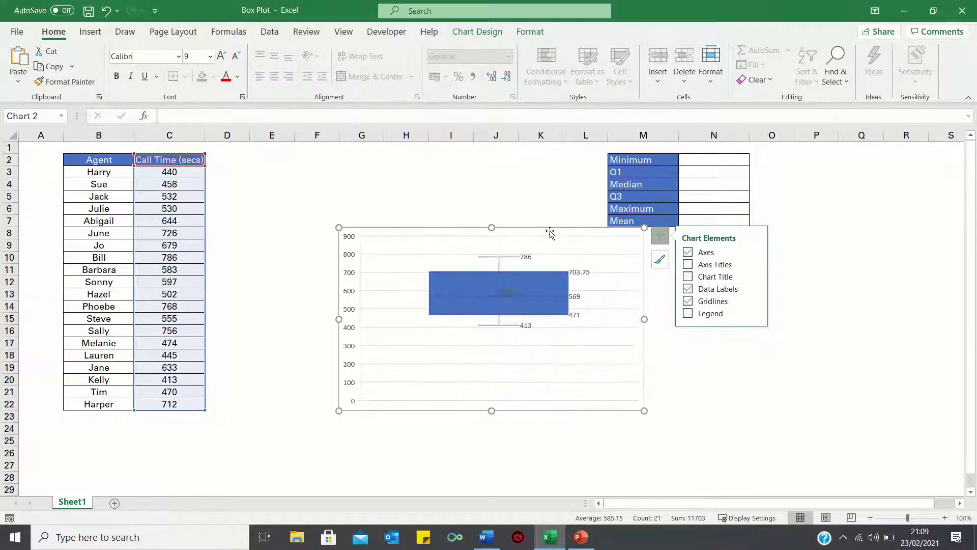
mouse_move(550, 232)
left_mouse_down()
mouse_move(413, 192)
mouse_move(447, 159)
left_mouse_up()
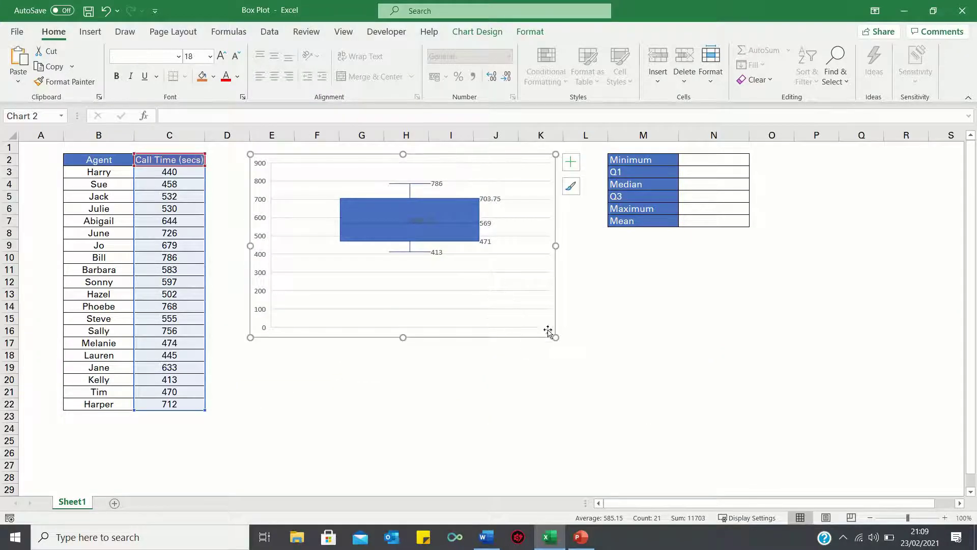
left_click_drag(555, 336, 563, 410)
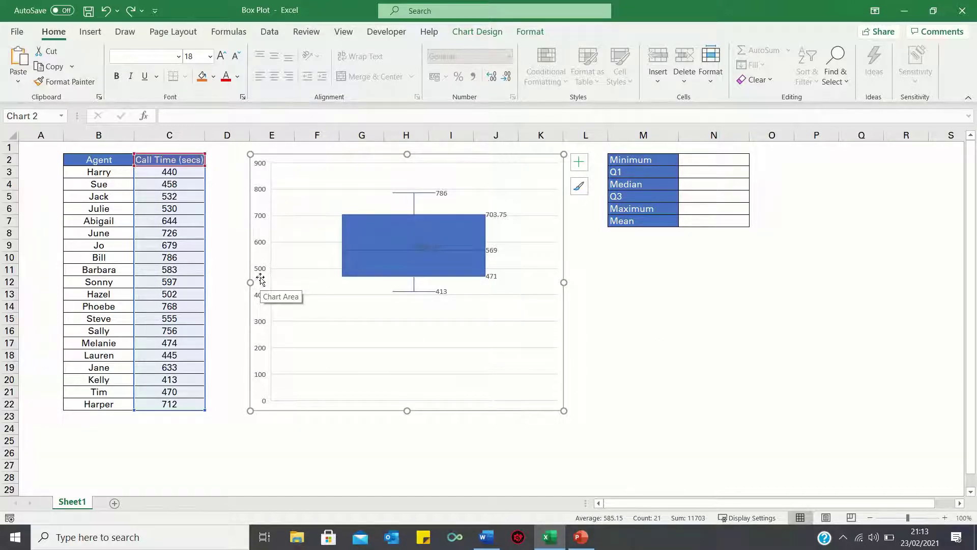
- Set the vertical axis minimum bound to 300 so the axis runs from 300 to 900
right_click(260, 272)
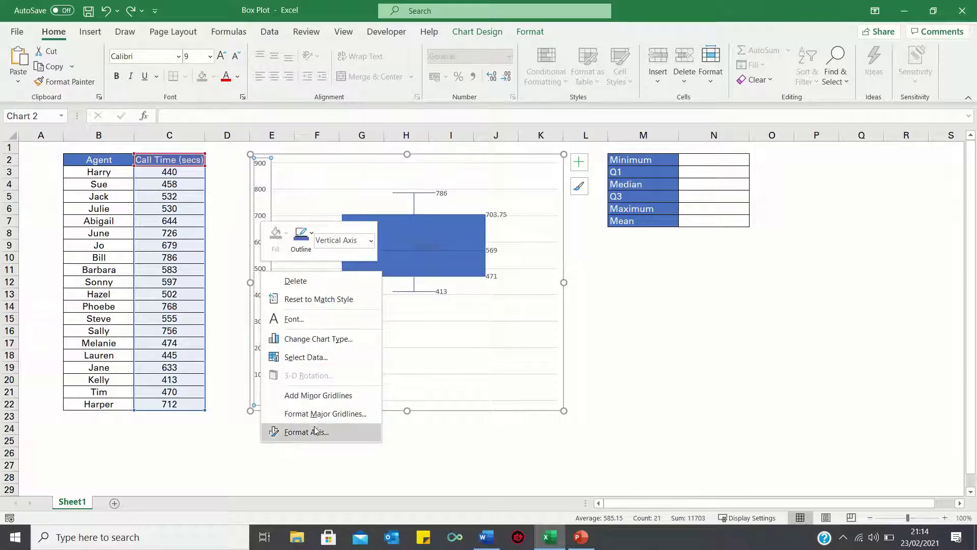
left_click(313, 431)
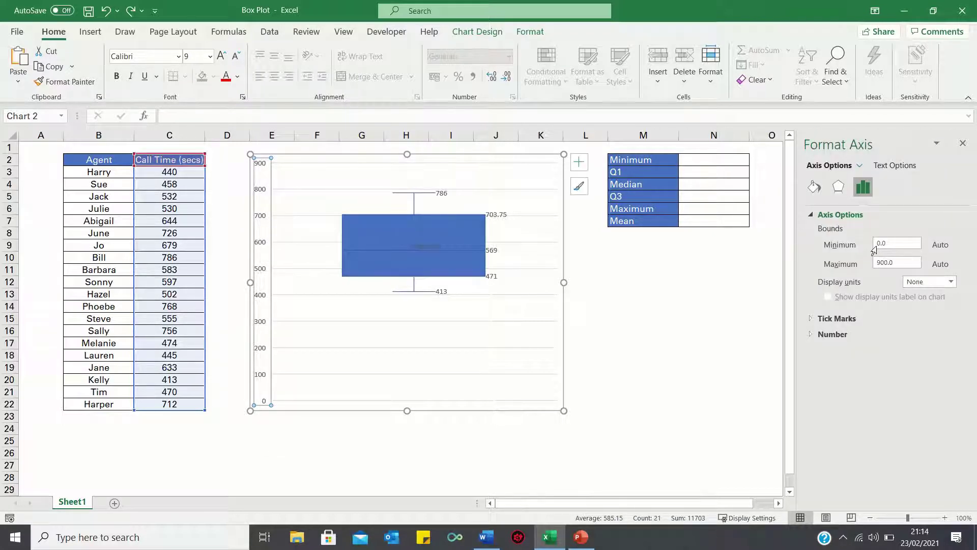
left_click(877, 244)
type("300")
key("Return")
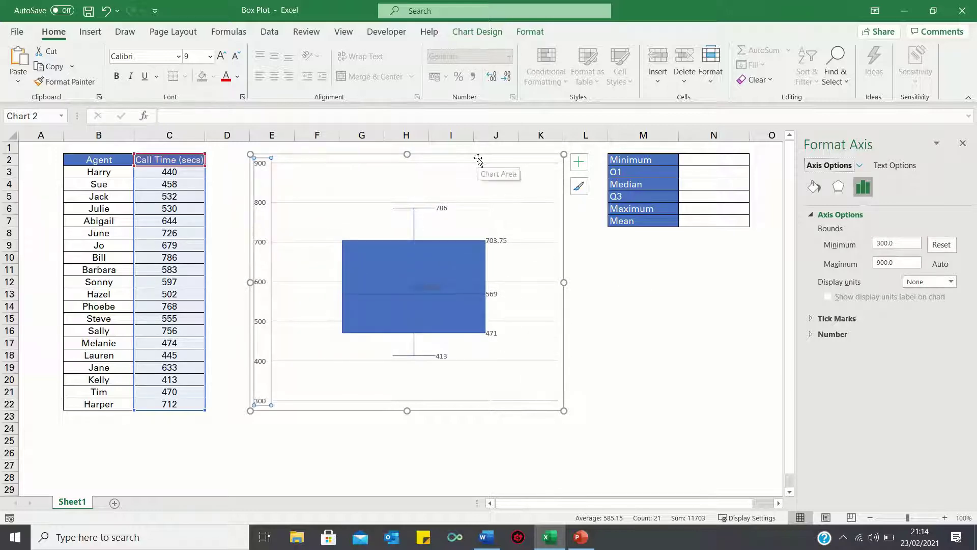
left_click(479, 160)
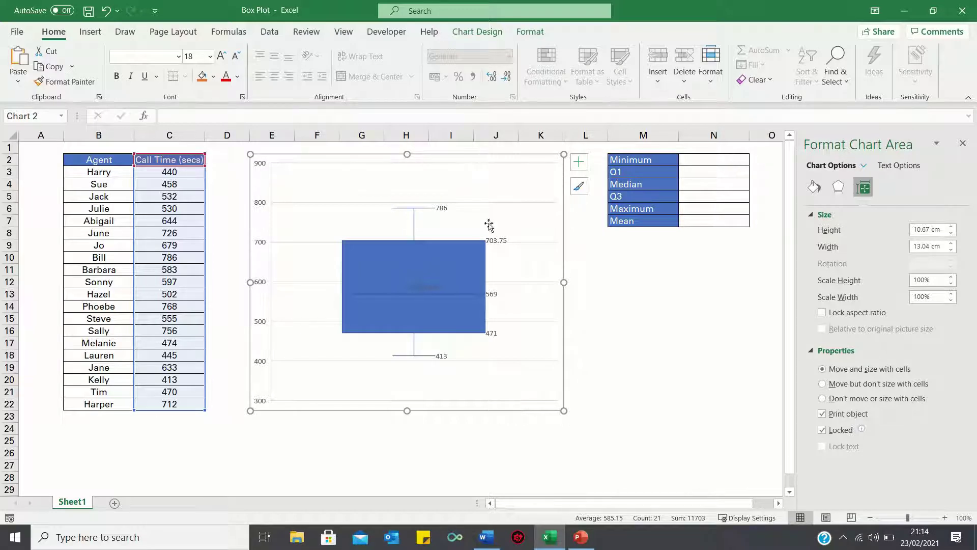
- Format the data labels as Number with 0 decimal places, so 703.75 shows as 704
left_click(496, 242)
right_click(497, 243)
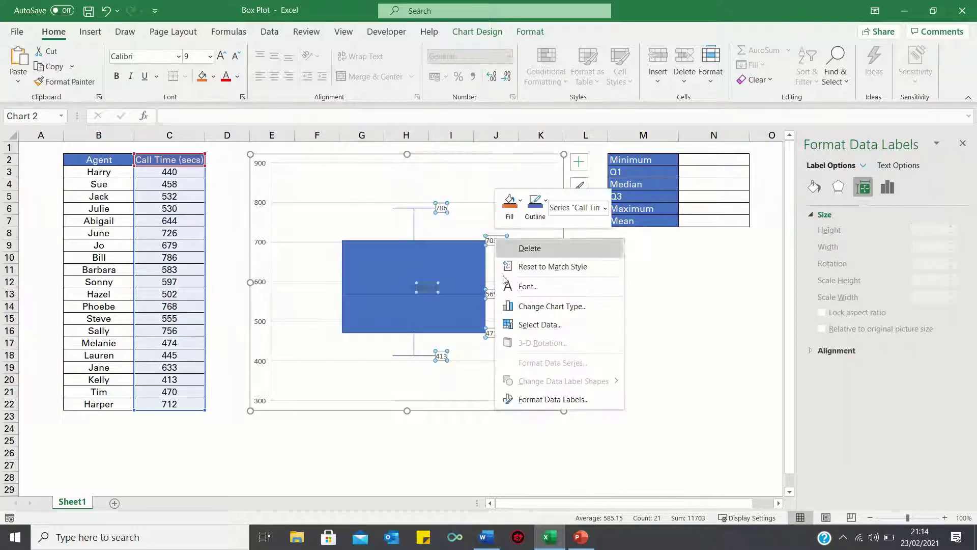
left_click(554, 401)
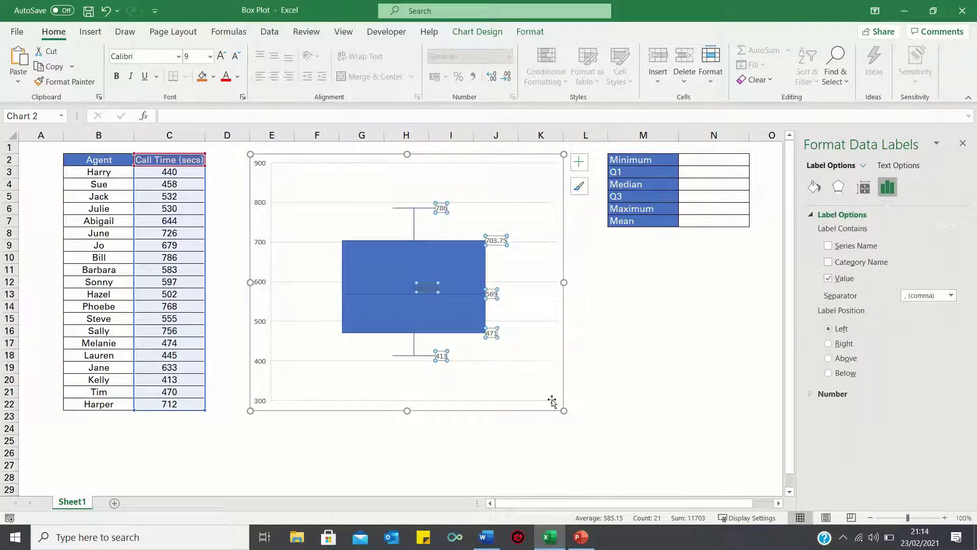
left_click(834, 394)
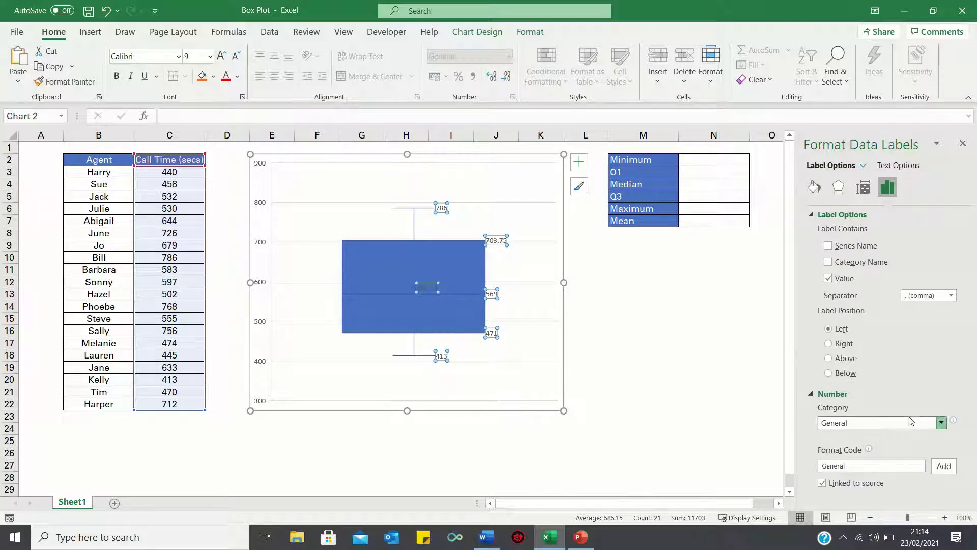
left_click(941, 423)
left_click(853, 291)
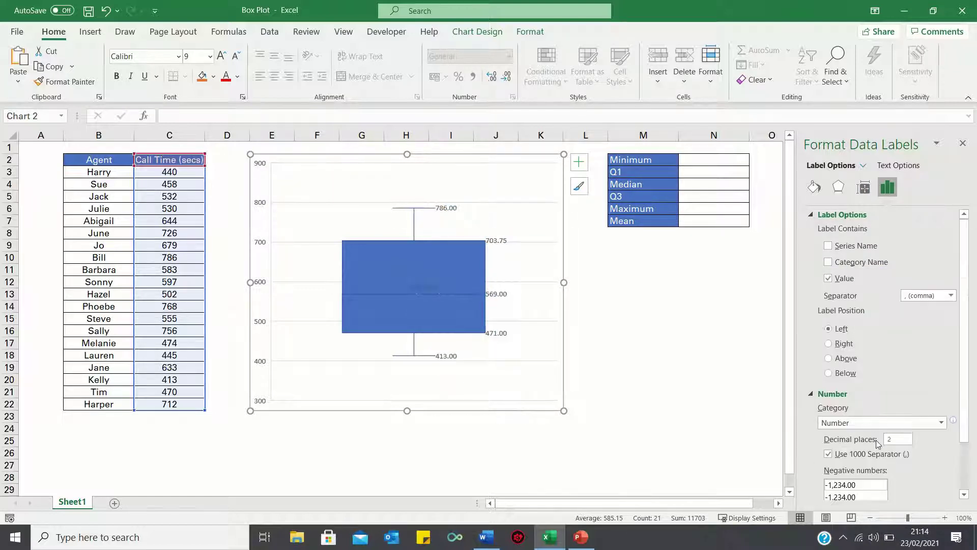
left_click(901, 438)
key("BackSpace")
type("0")
key("Return")
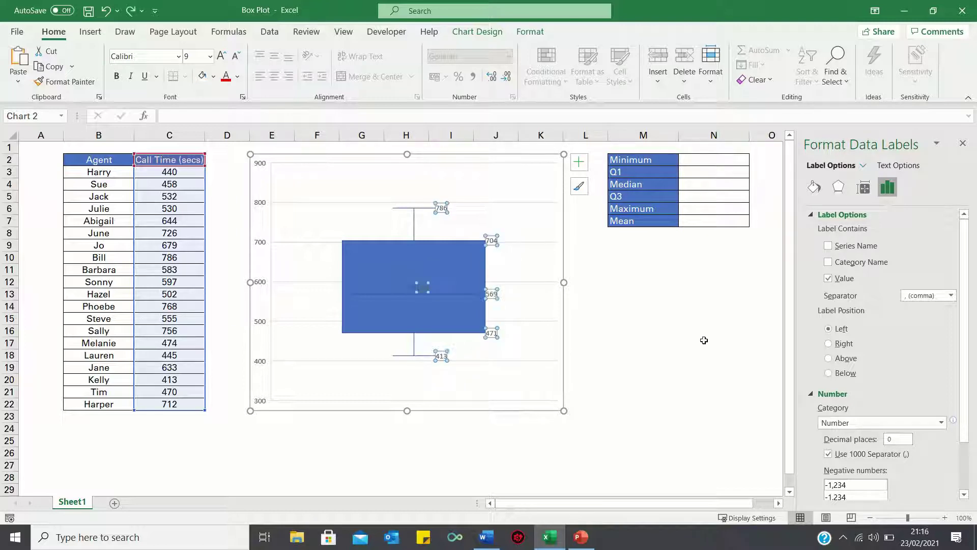
- Give the box series a white shape fill, revealing the median line and the mean marker labelled 585
left_click(442, 263)
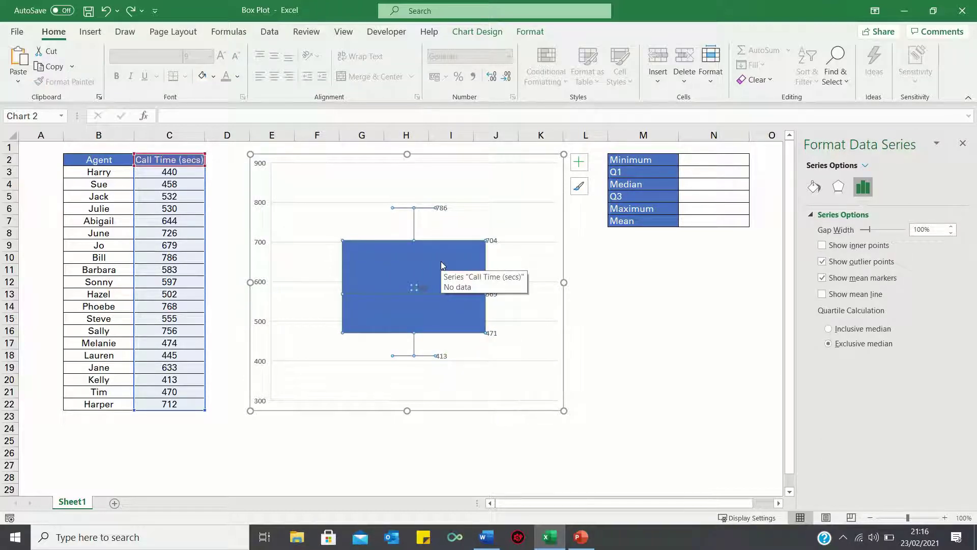
left_click(531, 31)
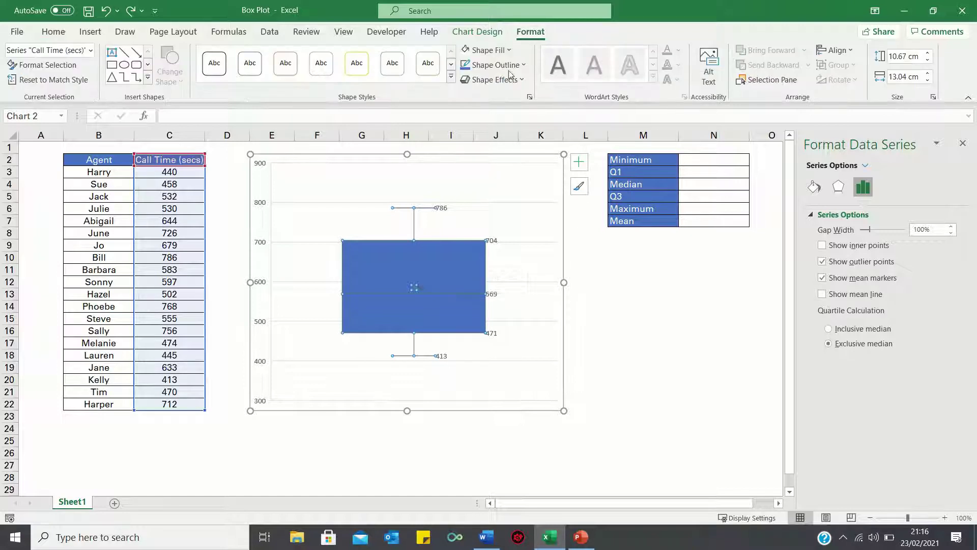
left_click(510, 50)
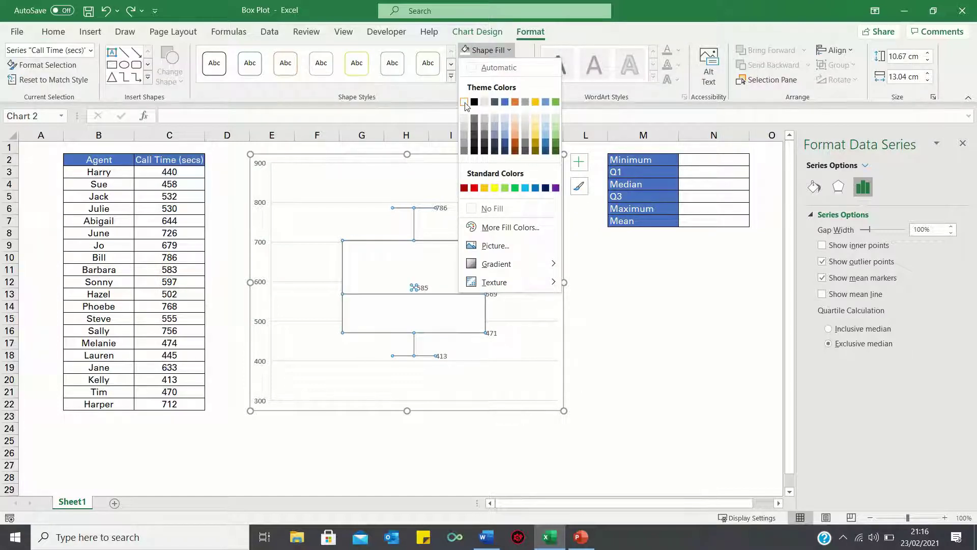
left_click(464, 105)
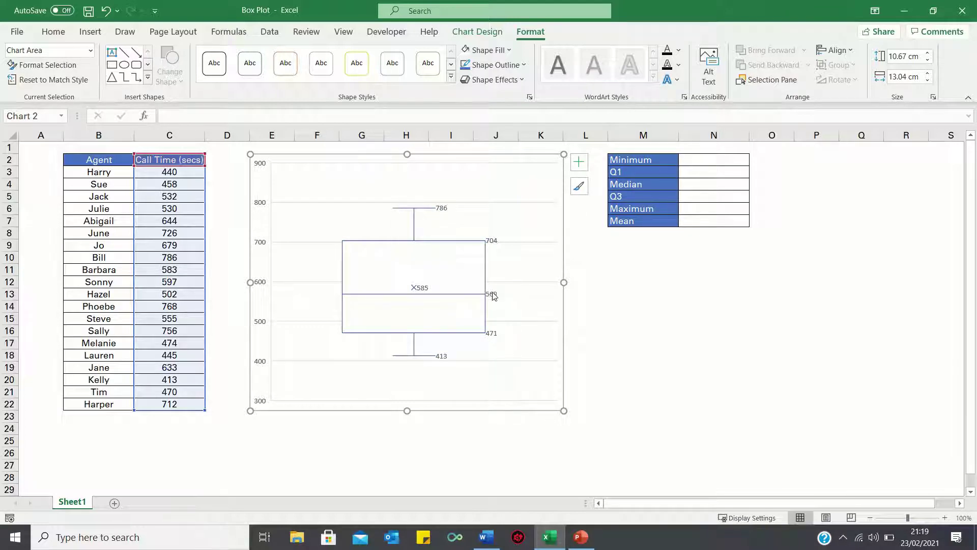
- Leave the finished chart and head to cell N2 beside the Minimum label
mouse_move(497, 295)
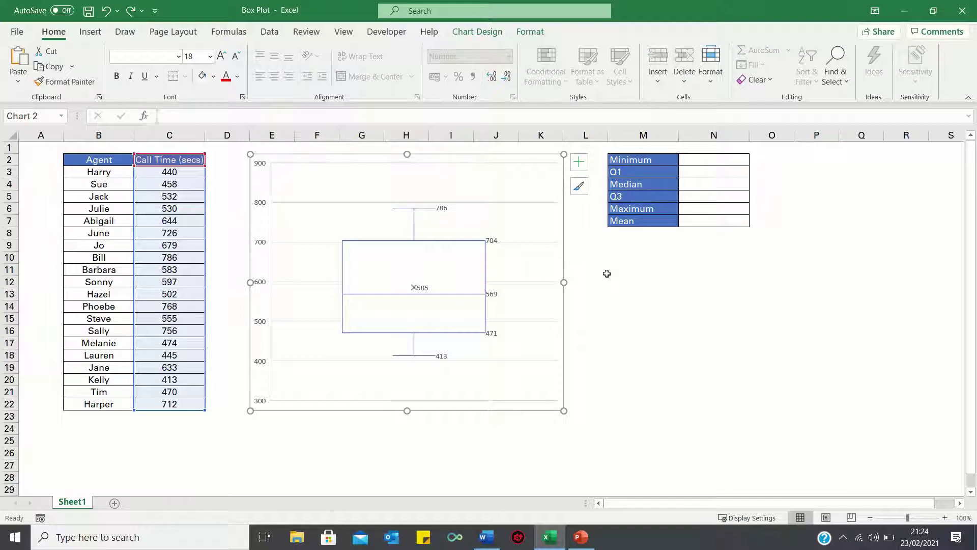
- Enter =MIN(C3:C22) in N2, giving a Minimum of 413
left_click(716, 160)
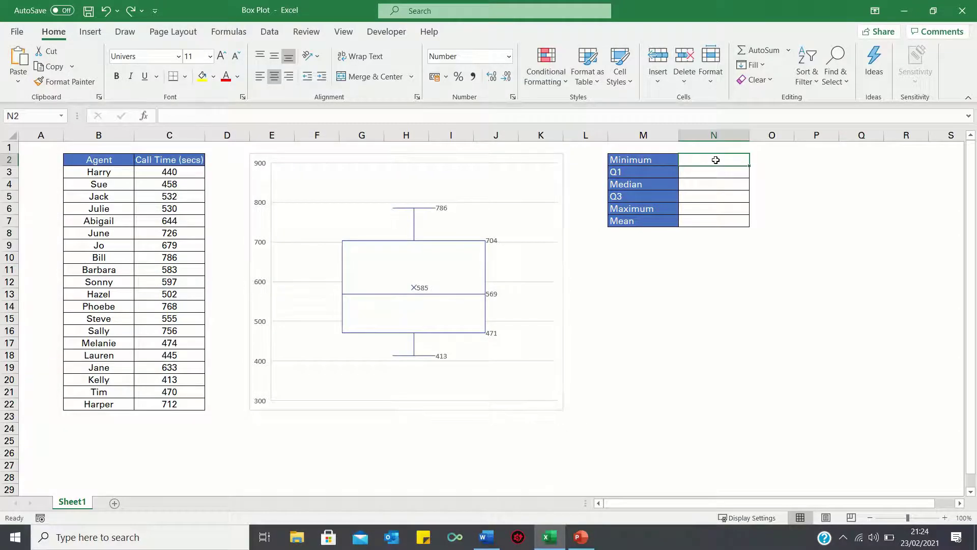
type("=min")
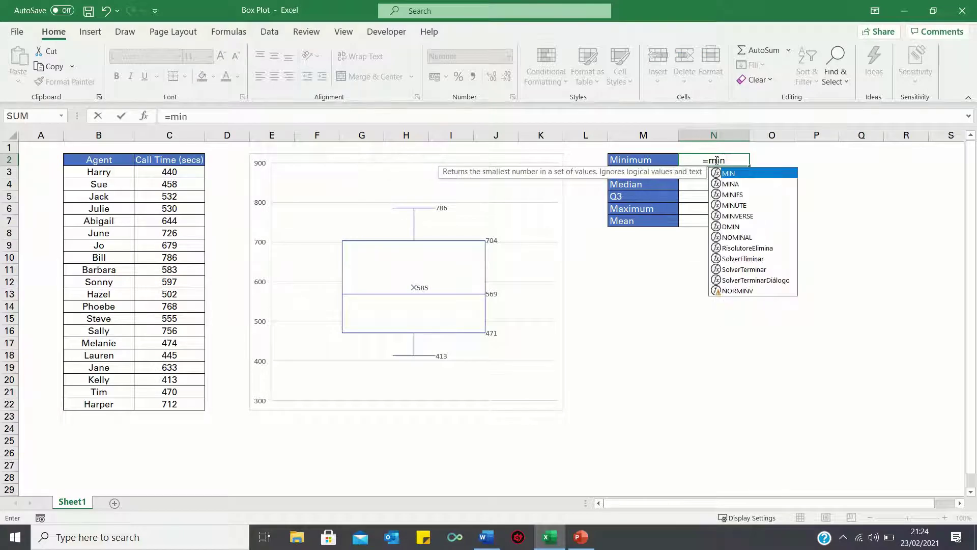
type("(")
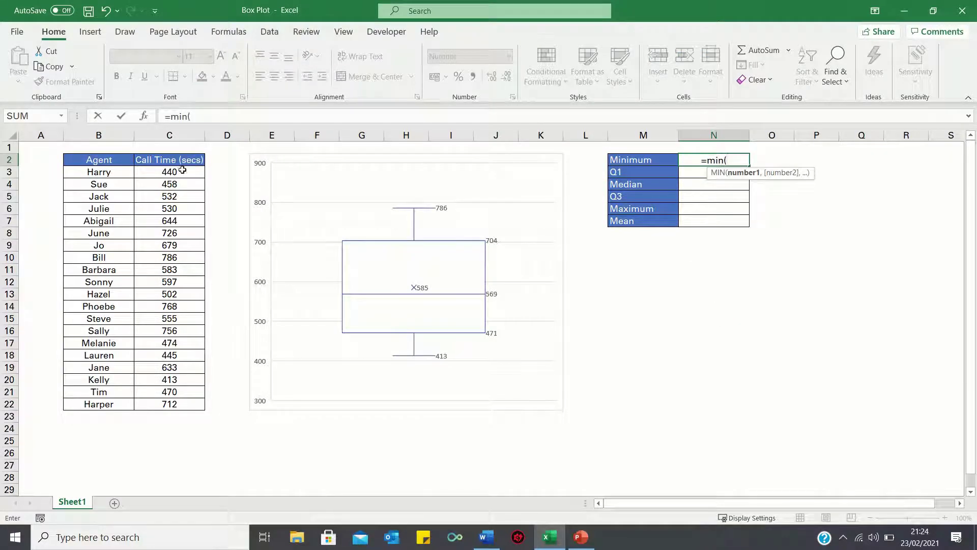
left_click_drag(182, 170, 178, 406)
key("Return")
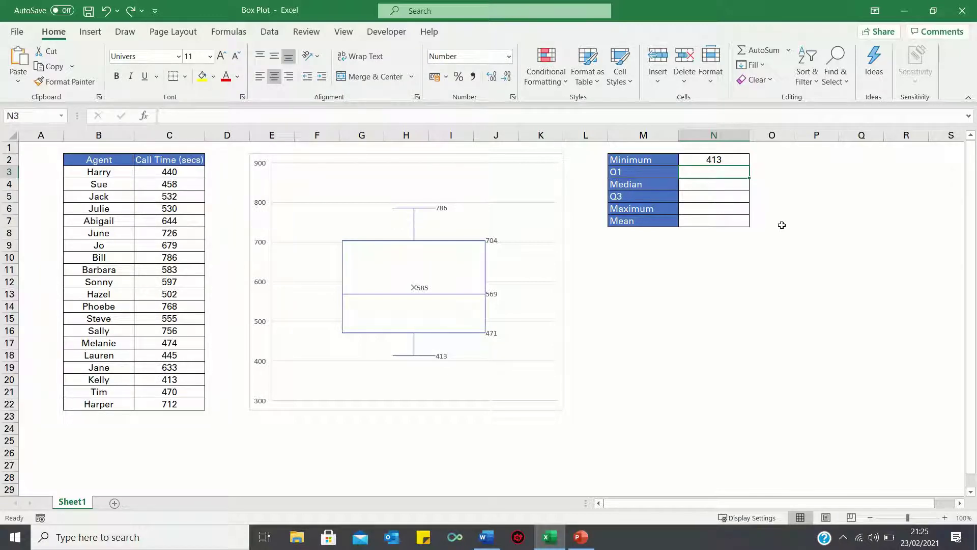
- Begin the Q1 formula =QUARTILE(C3:C22, in N3
type("=quartile")
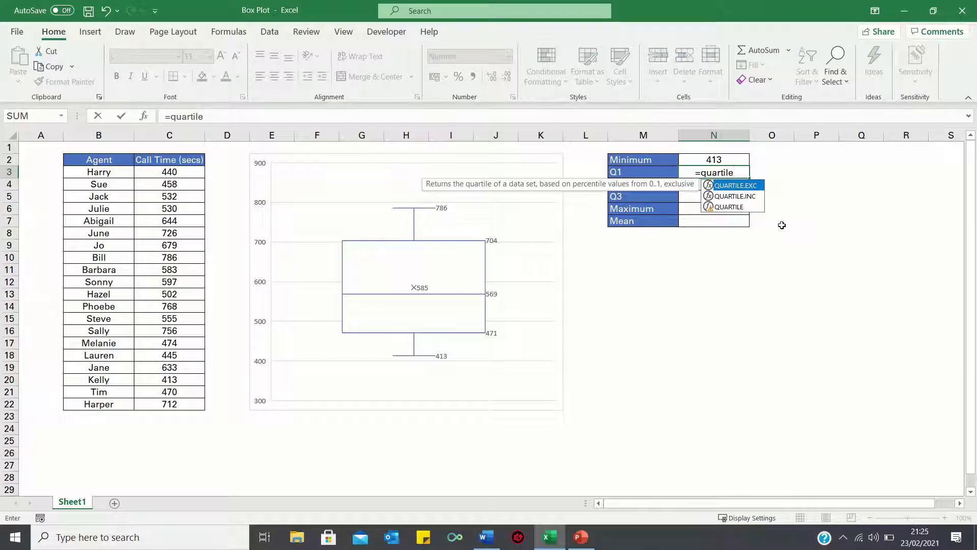
type("(")
left_click(167, 172)
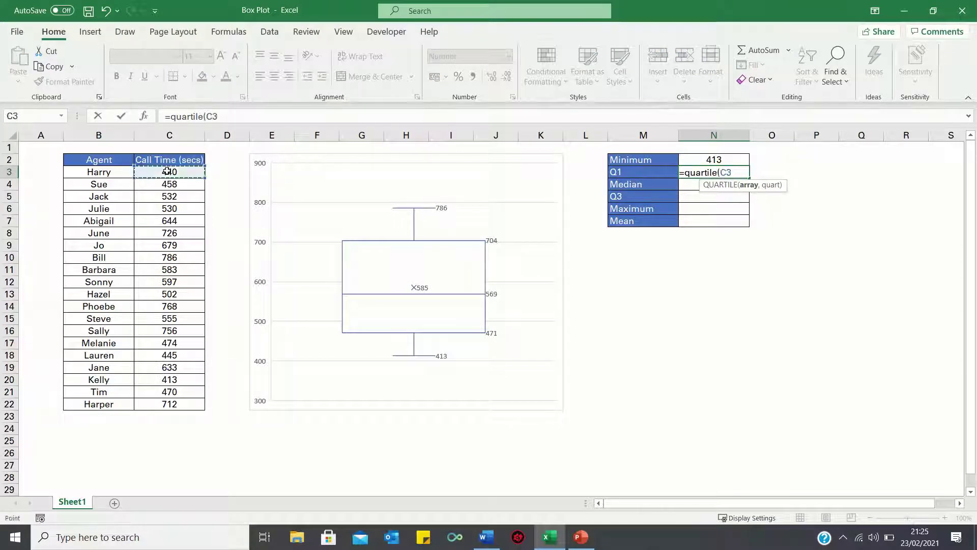
key("ctrl+shift+Down")
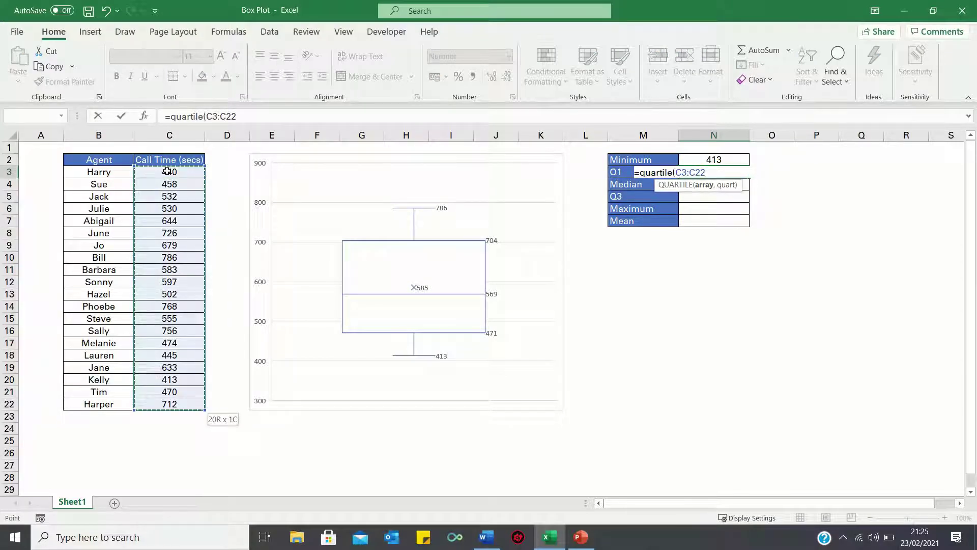
type(",1")
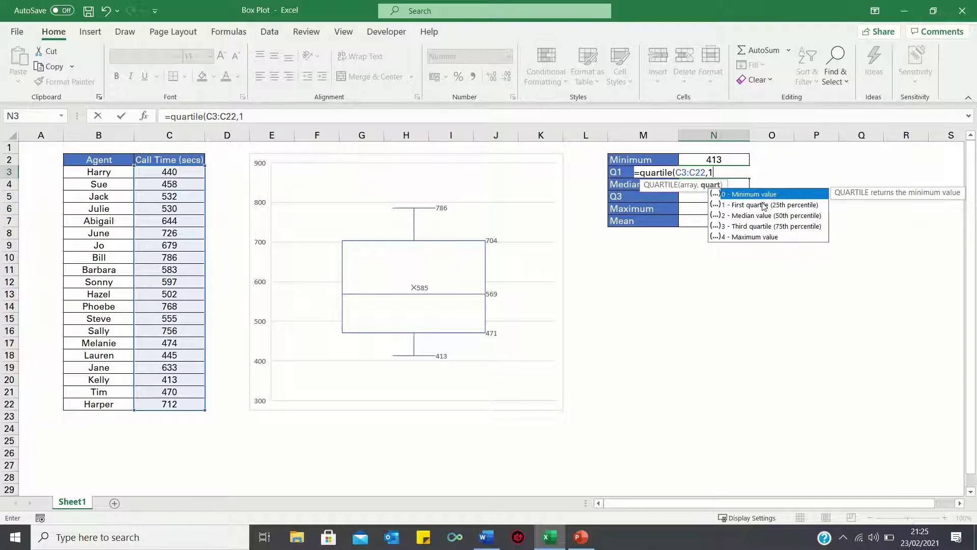
- Finish the Q1 formula and enter =MEDIAN(C3:C22) in N4, giving 569
key("Return")
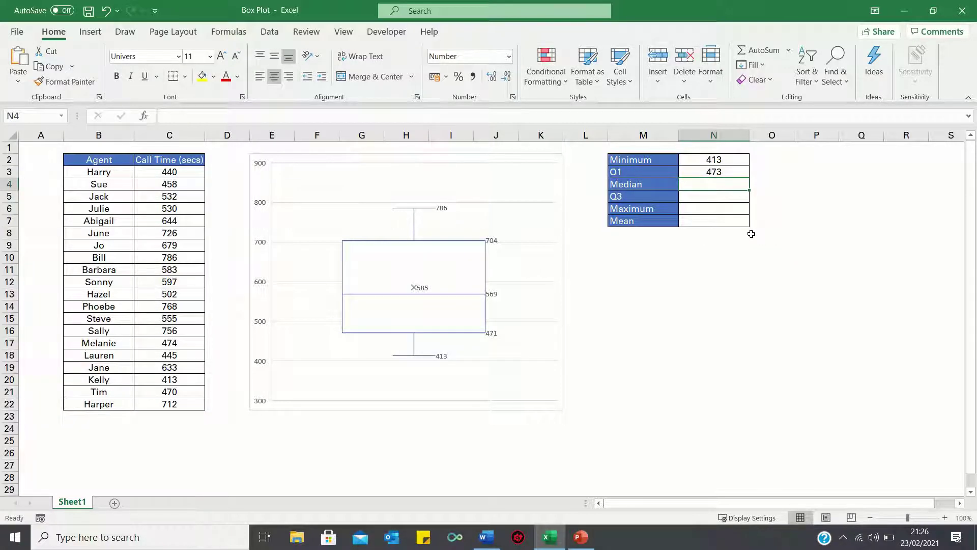
type("=median(")
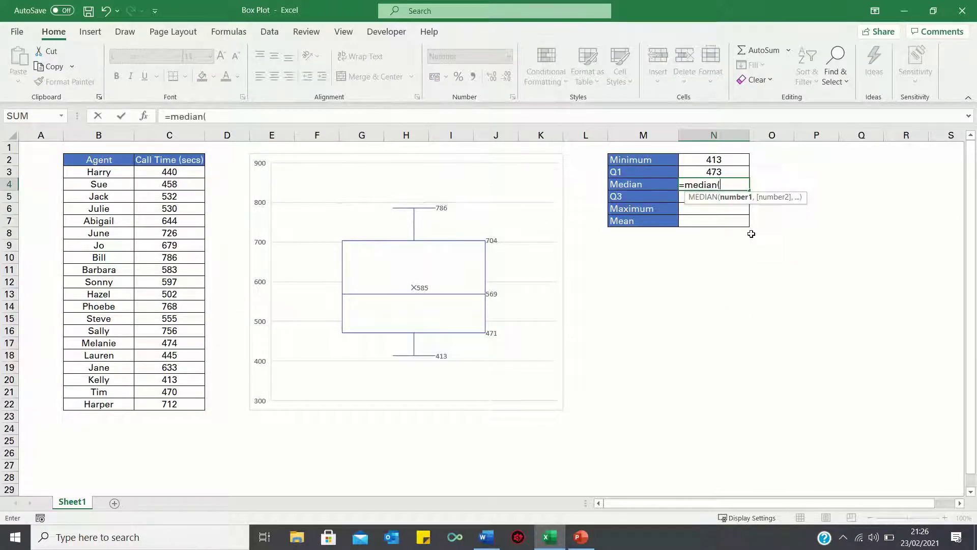
left_click(175, 173)
key("ctrl+shift+Down")
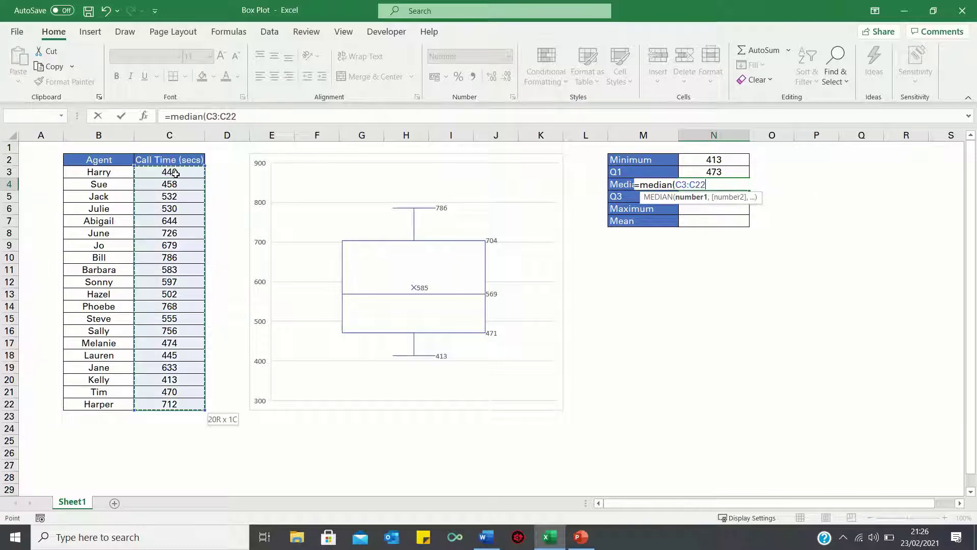
key("Return")
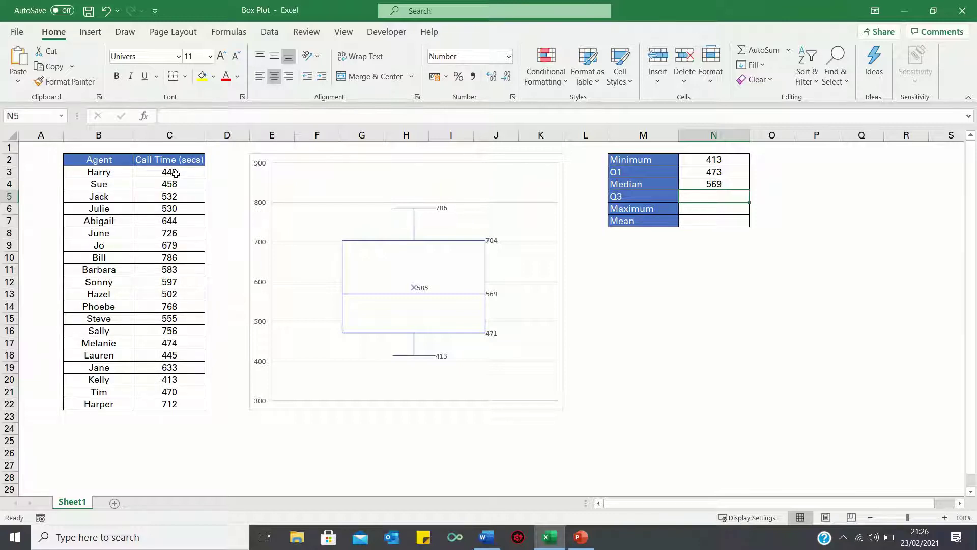
- Enter =QUARTILE(C3:C22,3) in N5, giving a Q3 of 687
type("=quartile(")
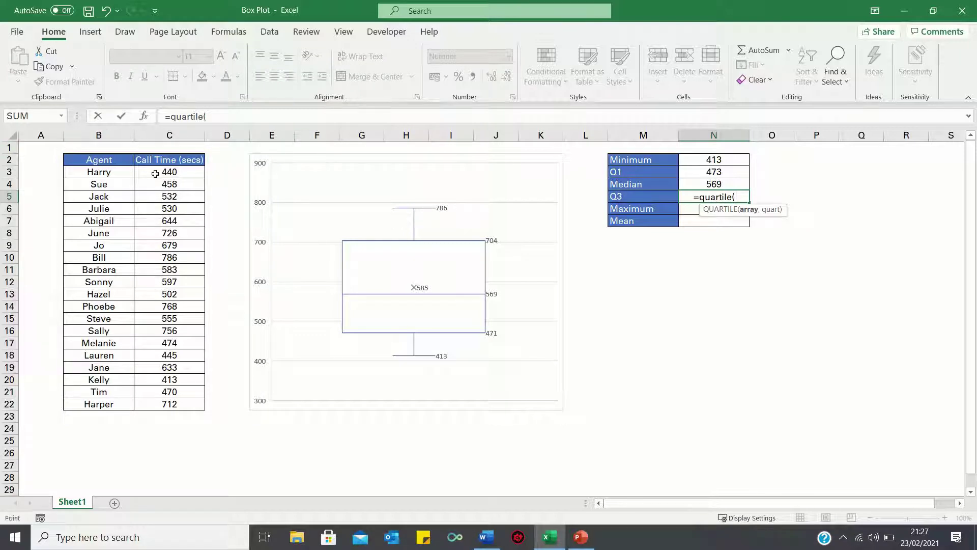
left_click(155, 173)
key("ctrl+shift+Down")
type(",")
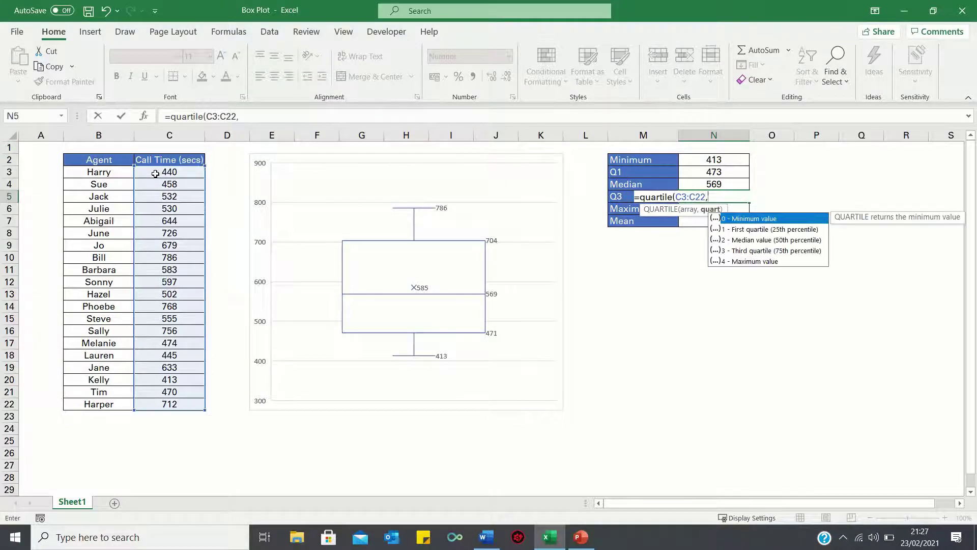
double_click(741, 249)
key("Return")
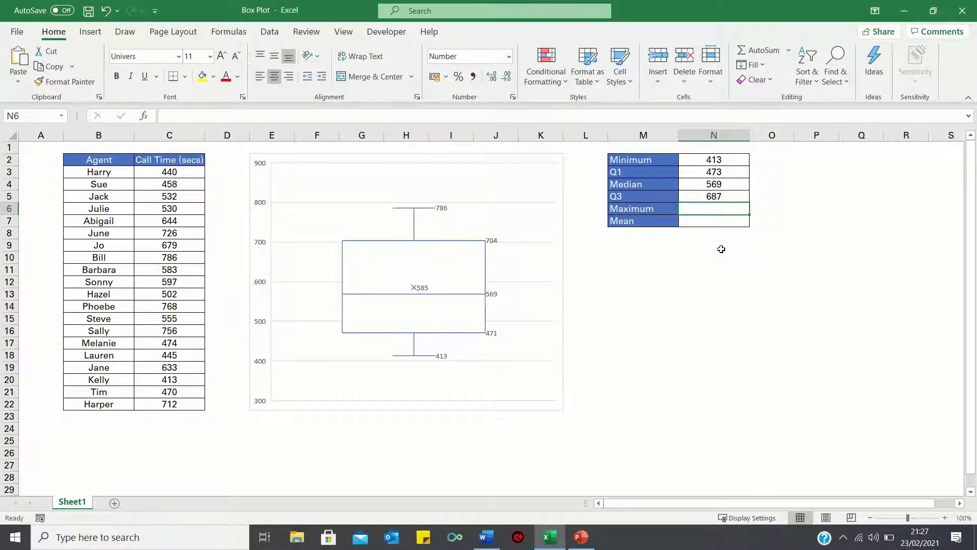
- Enter =MAX(C3:C22) in N6 for 786, then start =AVERAGE( at C3 for the Mean
type("=max(")
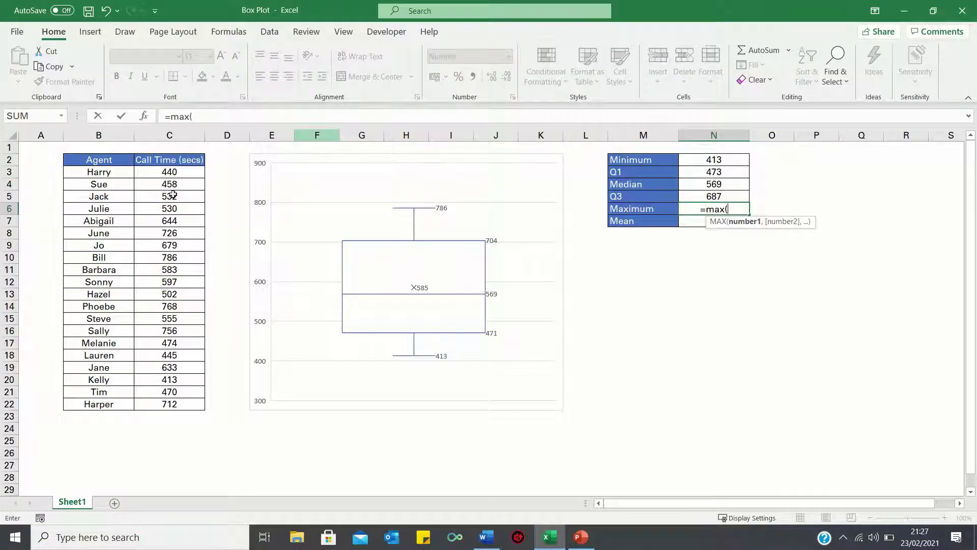
left_click_drag(163, 173, 170, 405)
key("Return")
type("=average(")
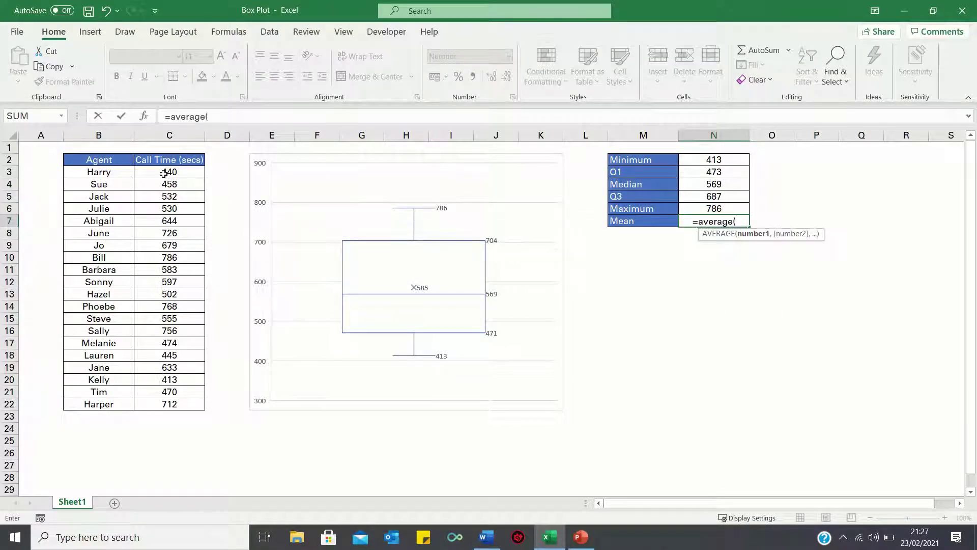
left_click(162, 172)
- Complete =AVERAGE(C3:C22) for Mean 585, then switch the box plot to Inclusive median quartiles
left_click_drag(162, 172, 169, 405)
key("Return")
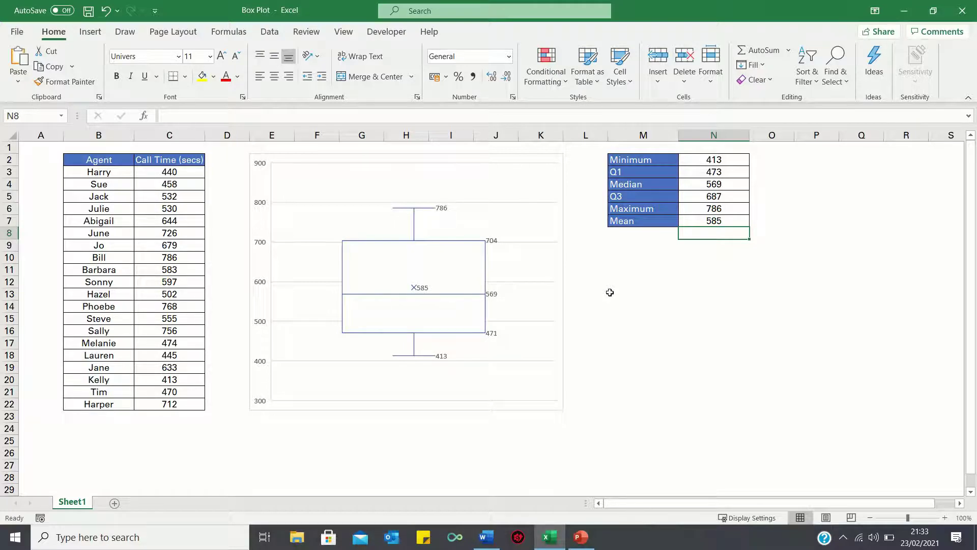
left_click(485, 273)
right_click(485, 273)
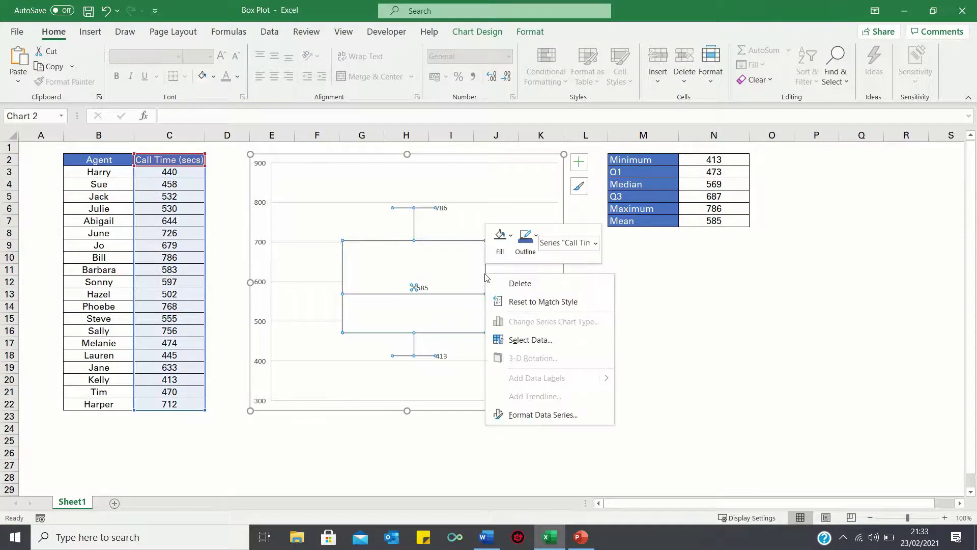
left_click(562, 421)
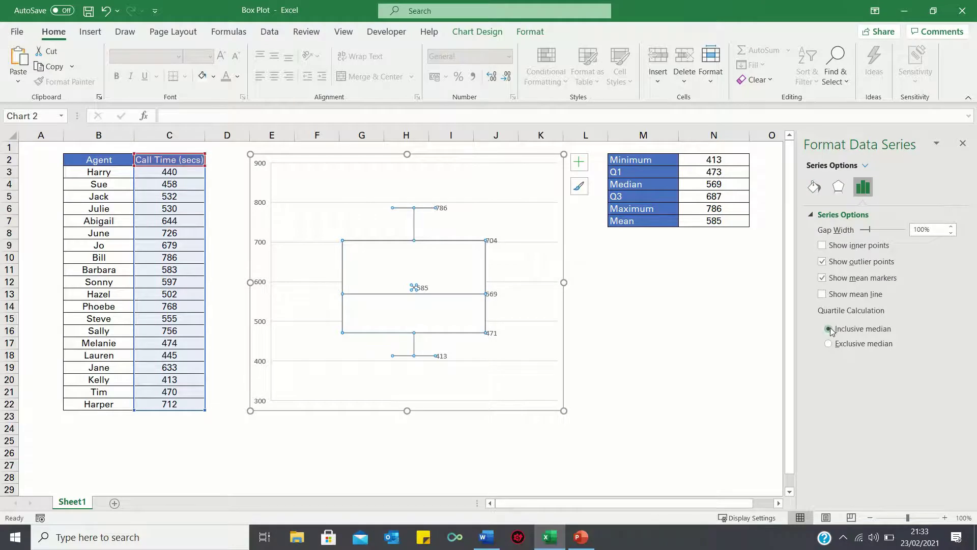
left_click(829, 328)
left_click(963, 143)
left_click(705, 234)
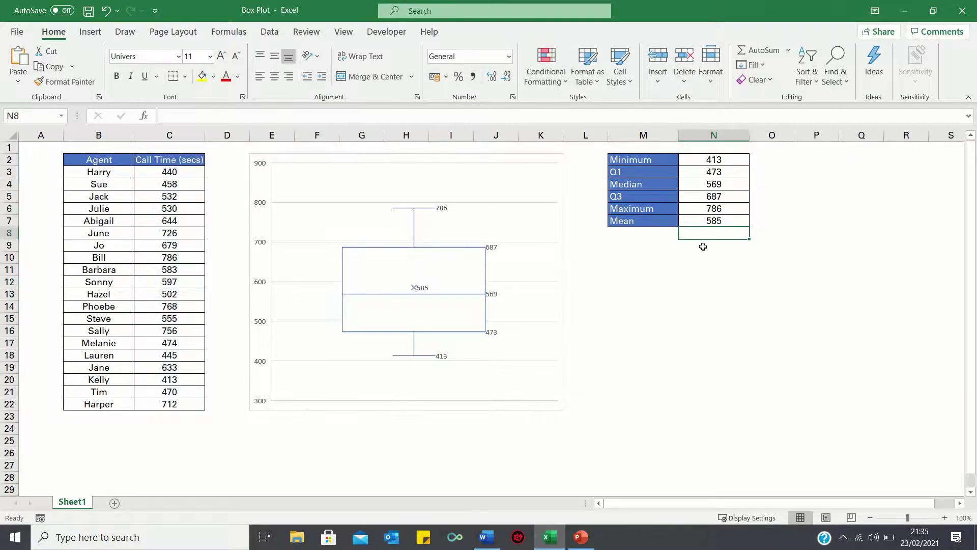